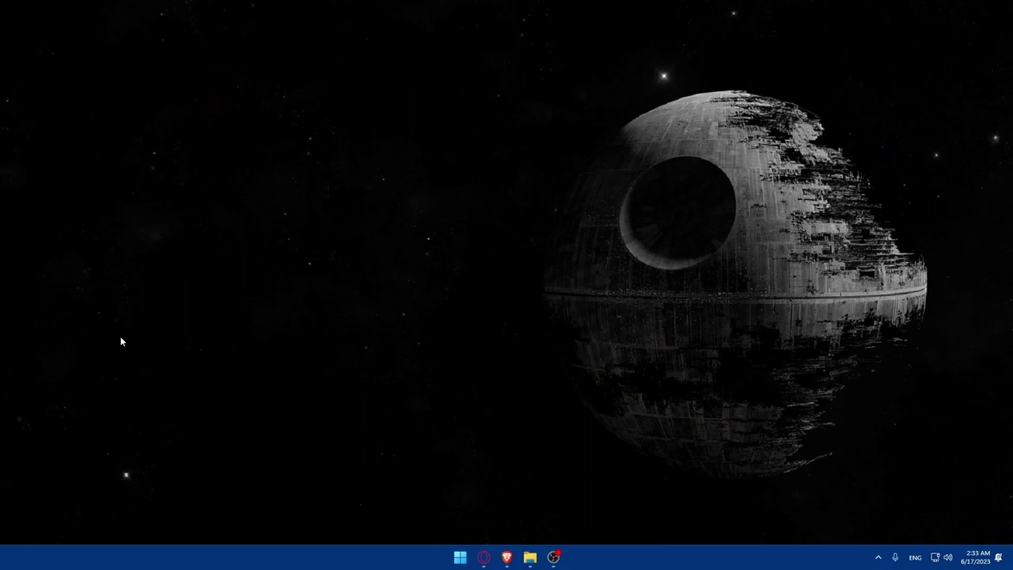
- Restore Brave, open a fresh browser window and focus its address bar
click(507, 557)
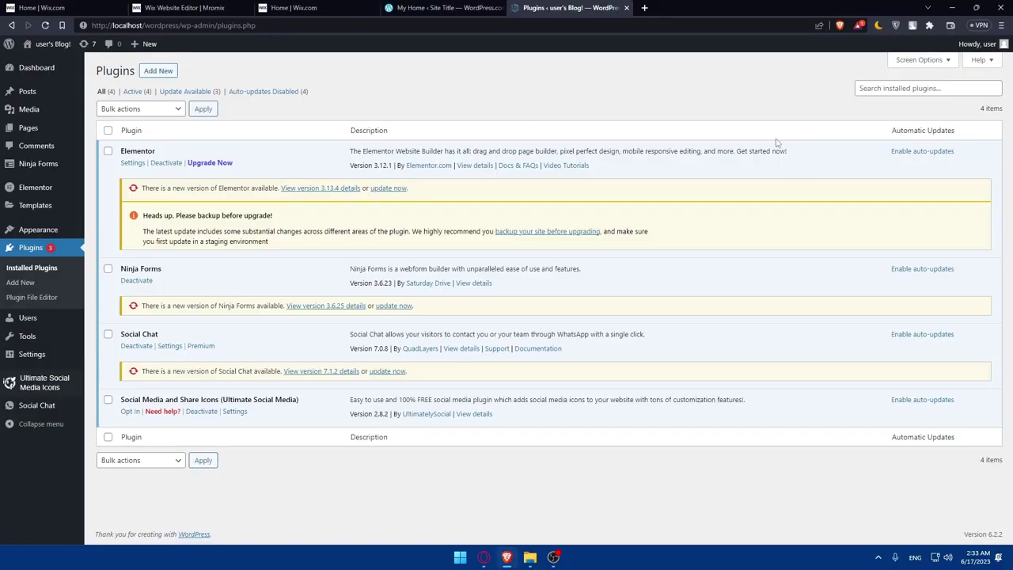
key(ctrl+n)
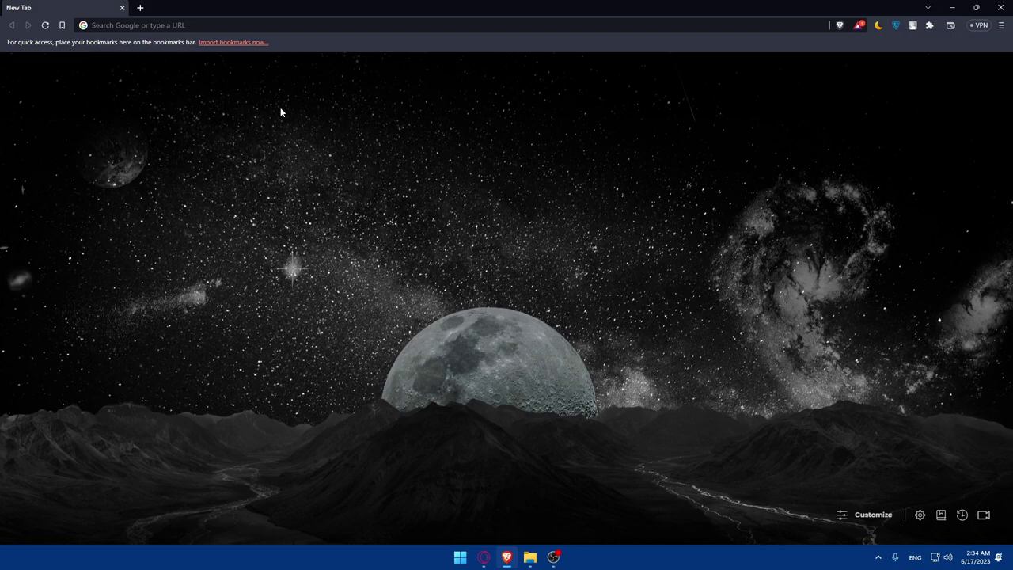
click(173, 24)
- Go to wix.com and select the Mromix site from the My Sites list
text(wix.com)
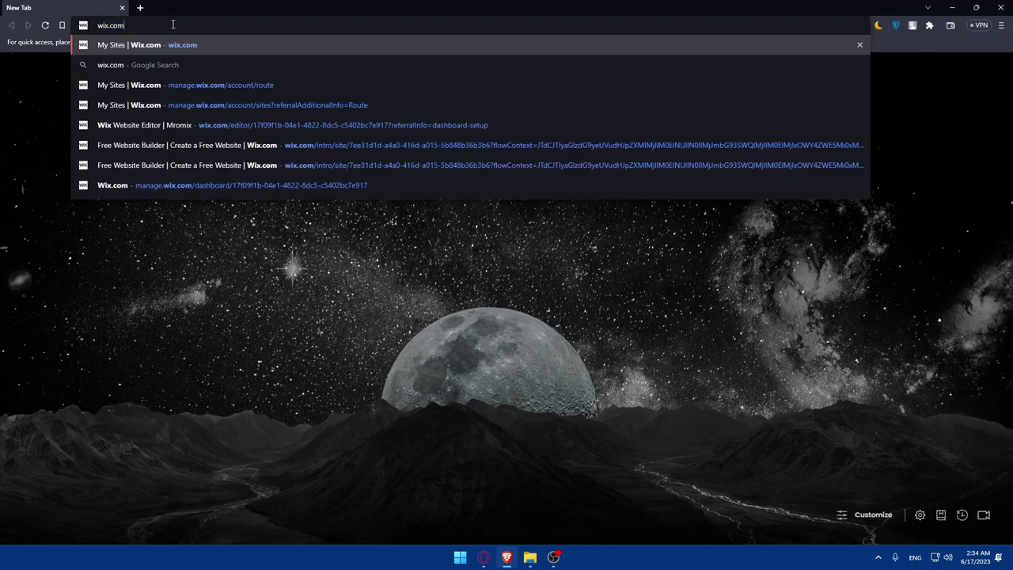
key(Return)
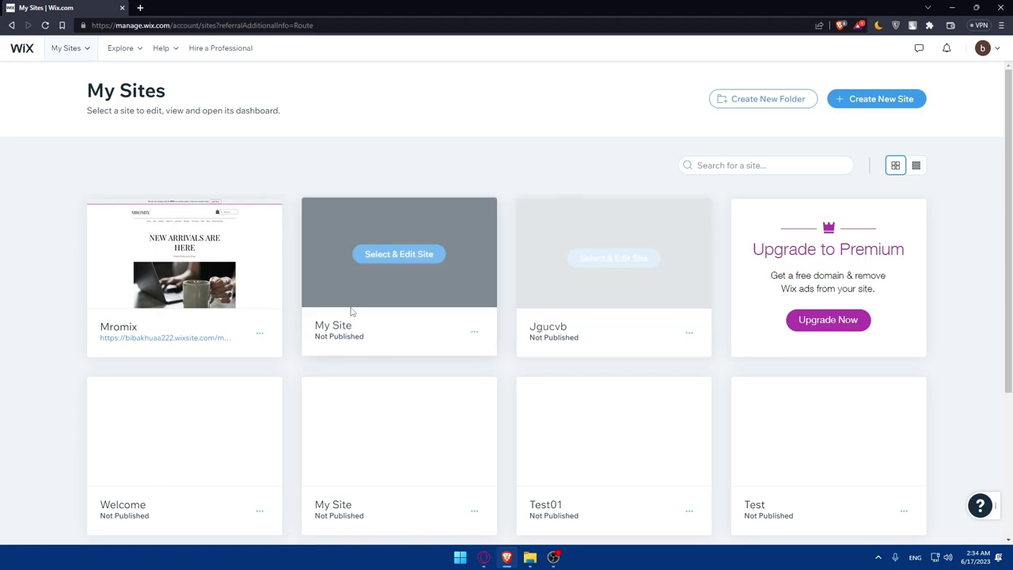
mouse_move(184, 252)
click(107, 267)
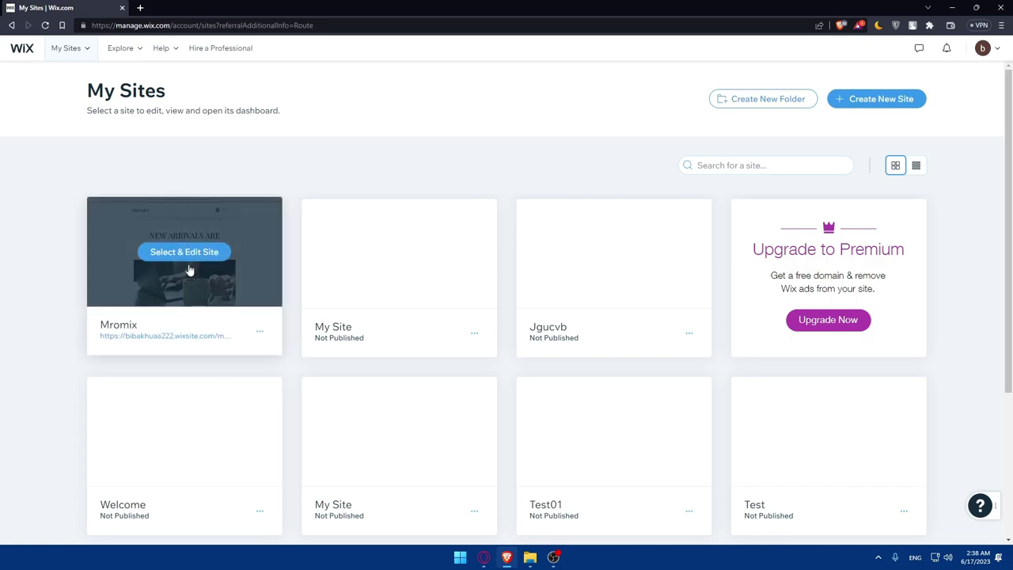
- Open Mromix in the Wix Editor and scroll through its home page sections
click(227, 265)
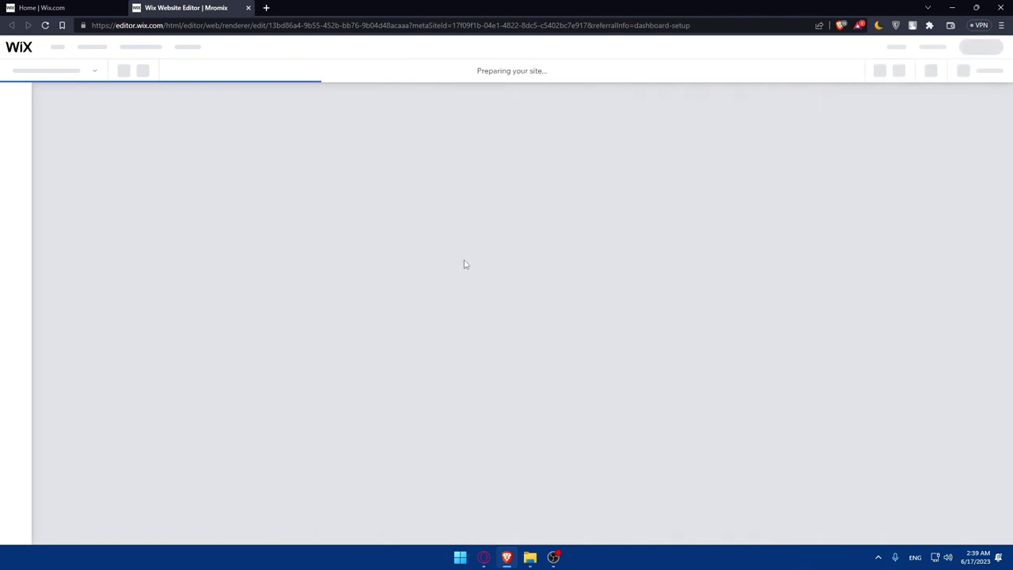
scroll(451, 273, down, 5)
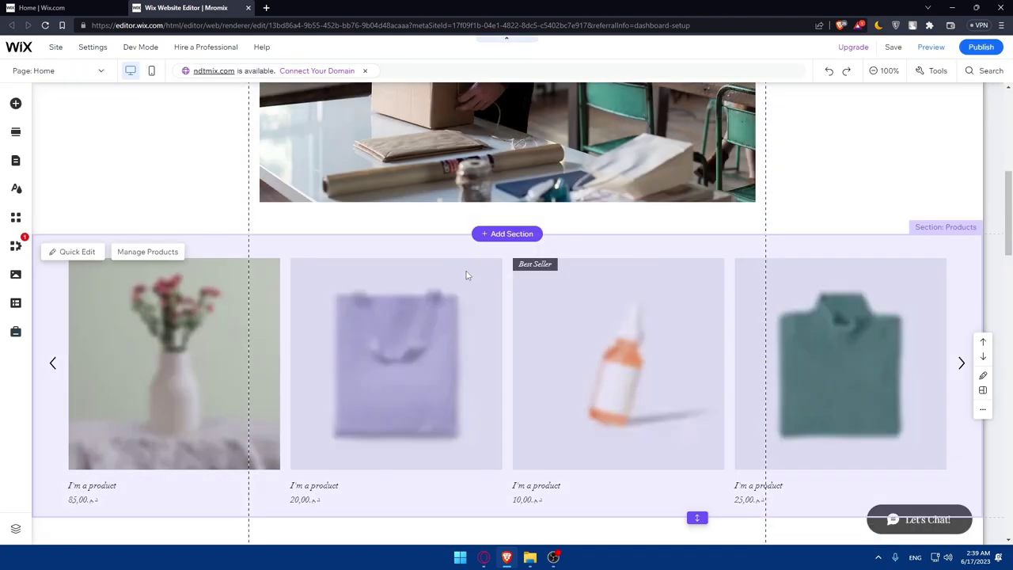
scroll(467, 273, down, 3)
scroll(467, 265, down, 5)
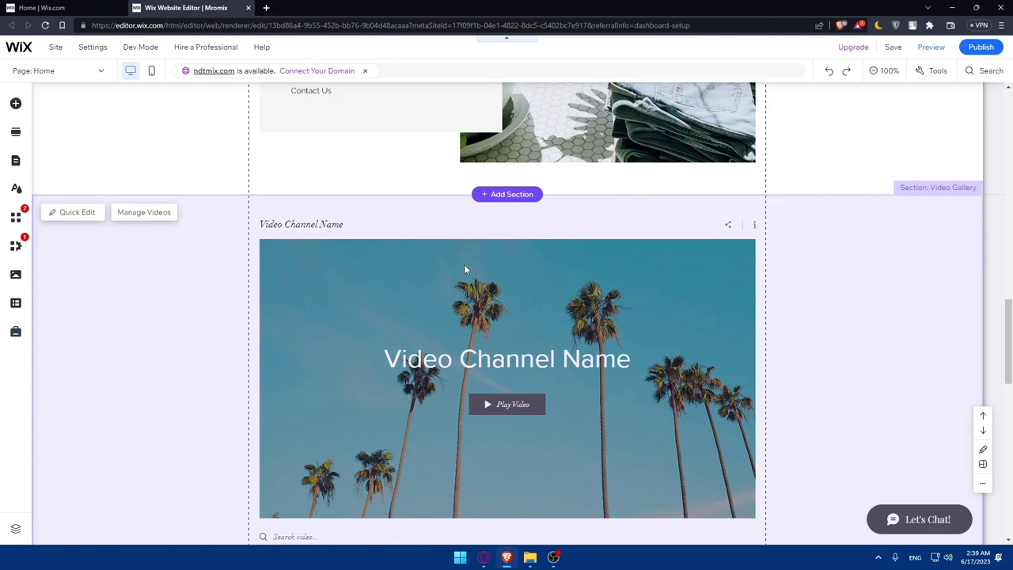
scroll(467, 269, down, 2)
scroll(470, 274, up, 4)
scroll(475, 281, up, 5)
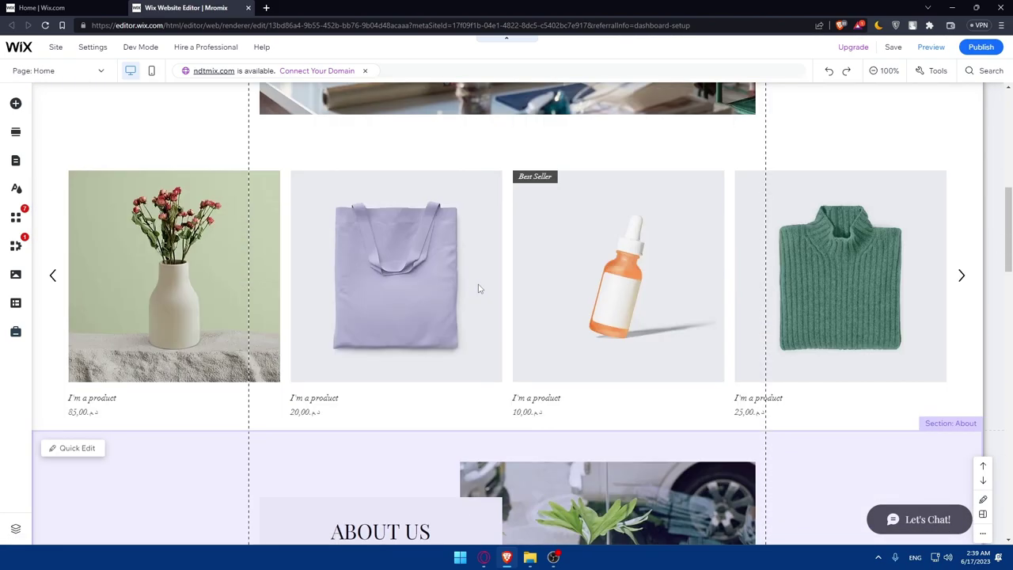
mouse_move(506, 285)
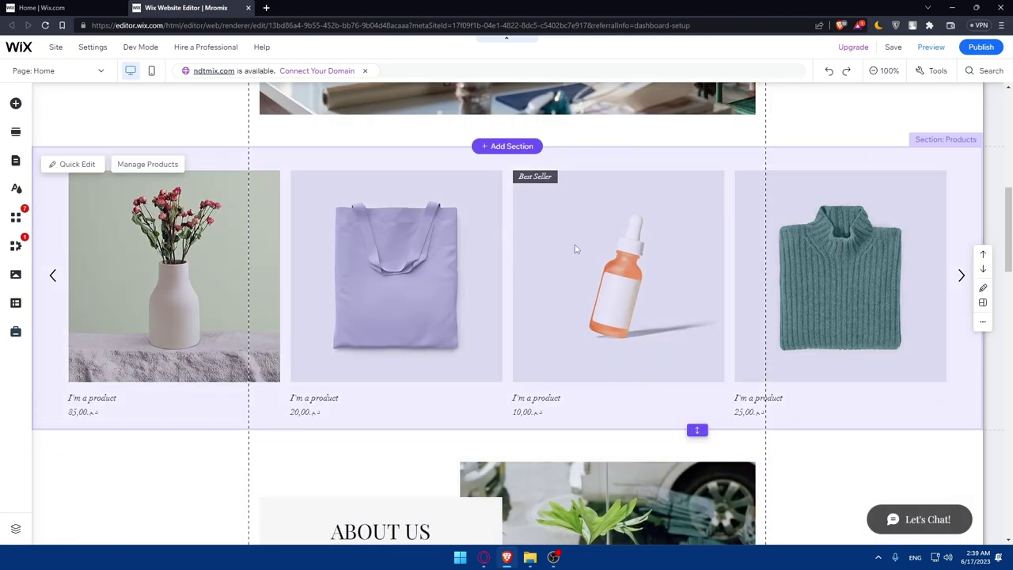
mouse_move(206, 46)
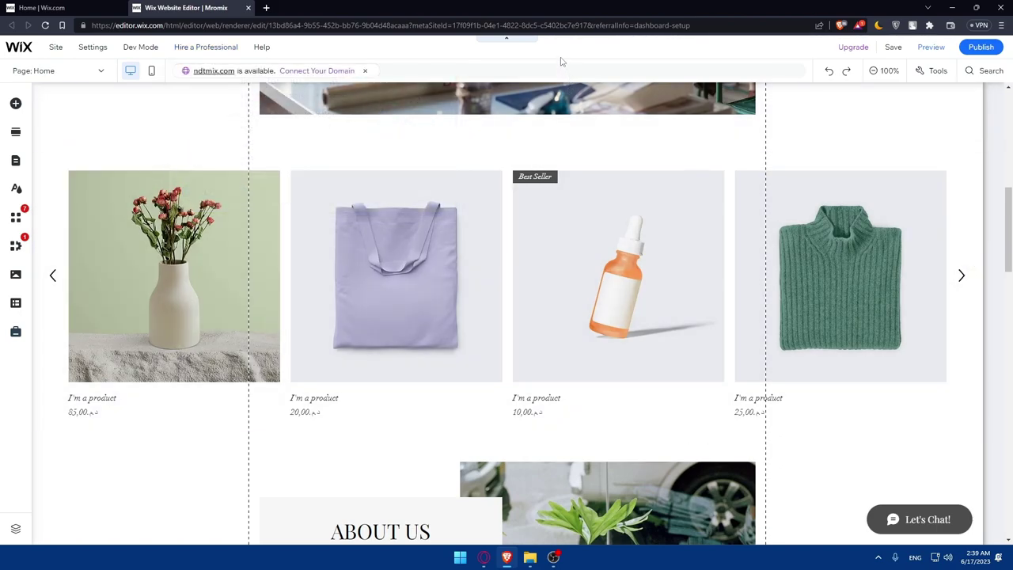
scroll(518, 186, up, 7)
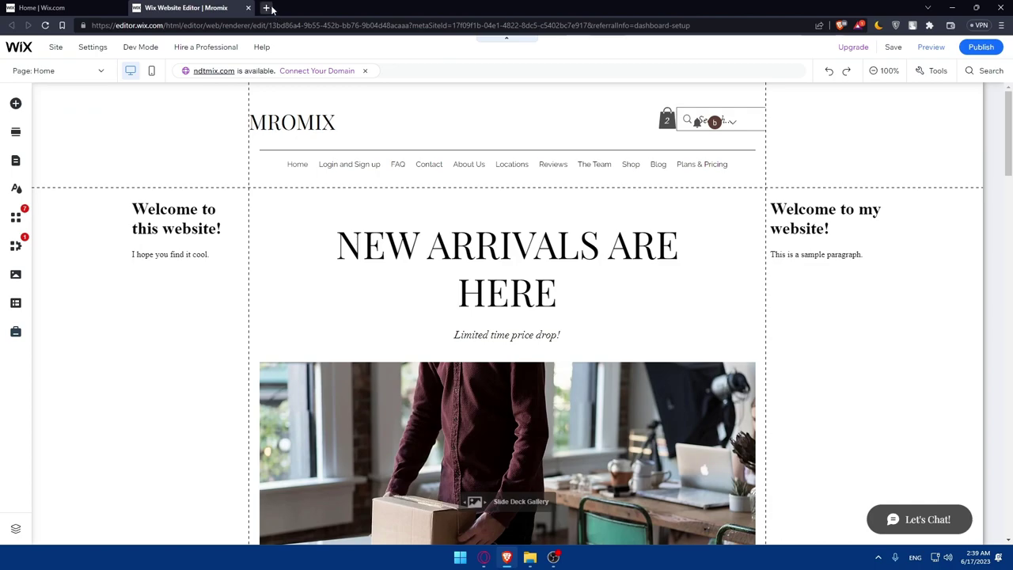
- Load chat.openai.com in a new browser tab
click(266, 7)
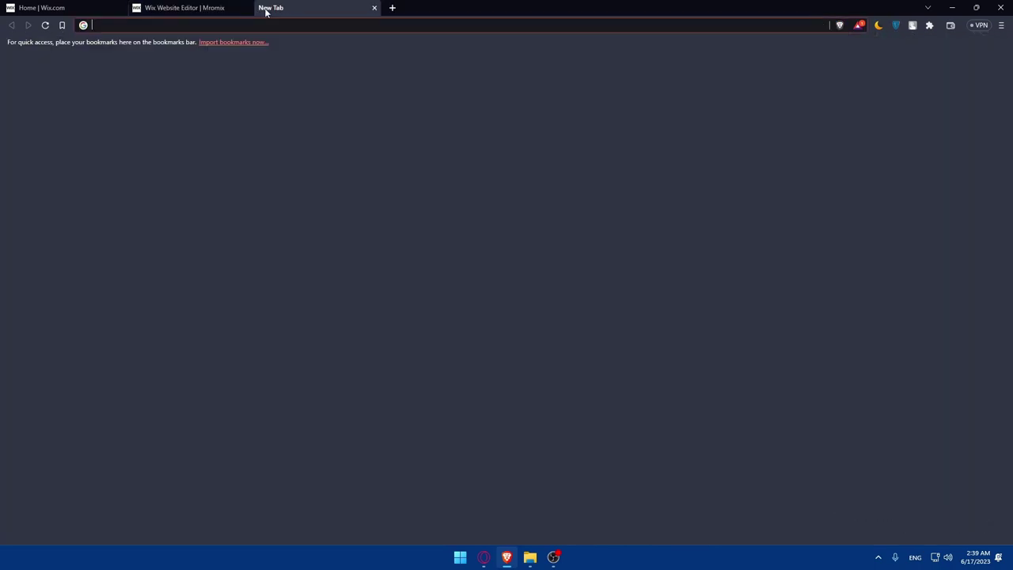
text(chat)
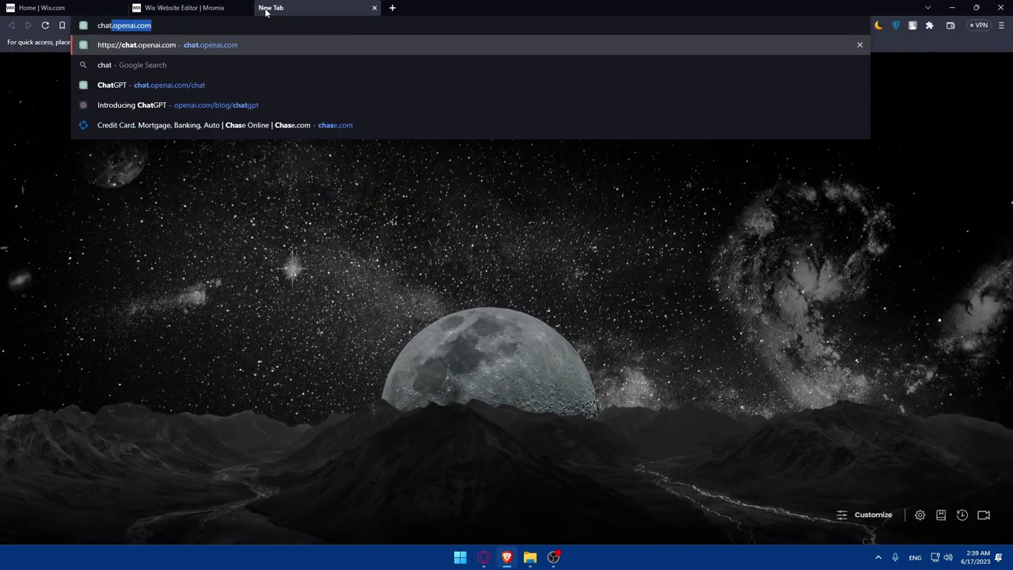
text(.ope)
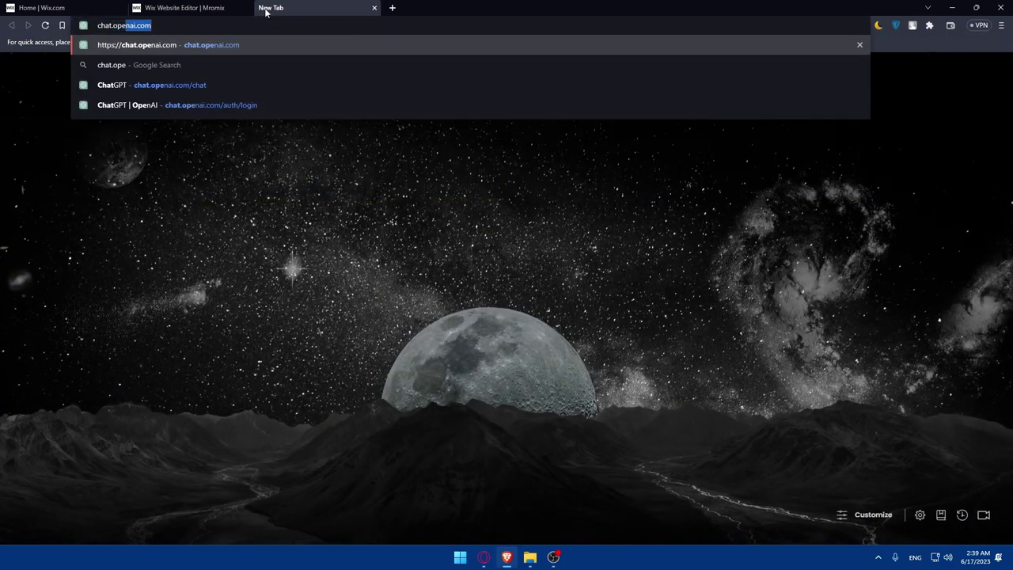
text(r)
key(BackSpace)
text(n)
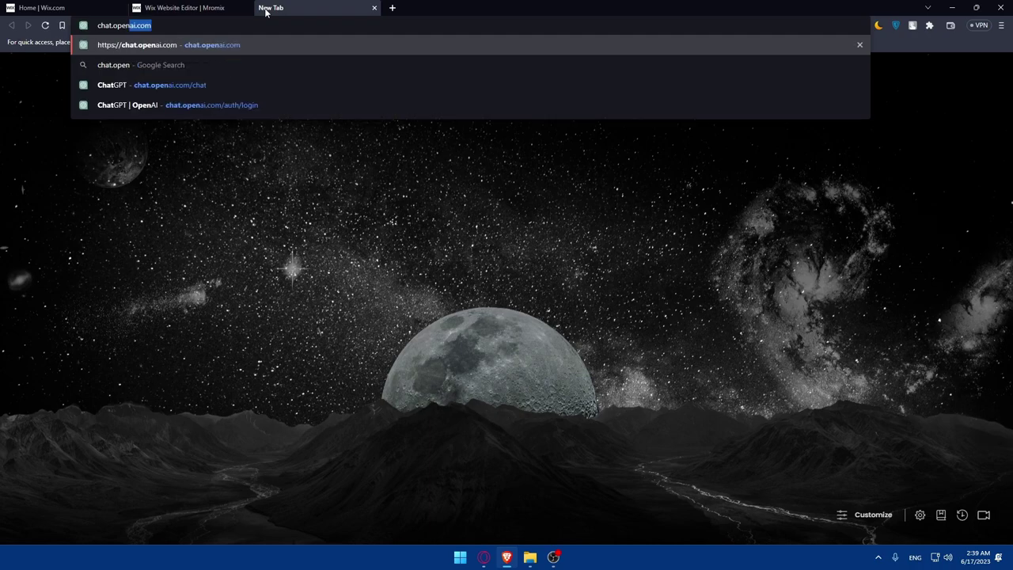
text(ai)
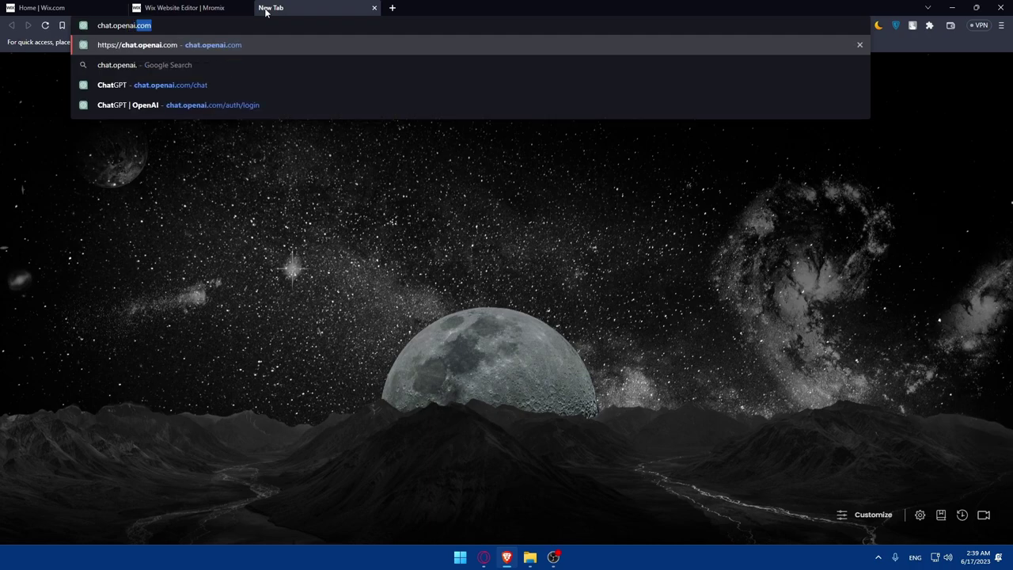
text(.com)
key(Return)
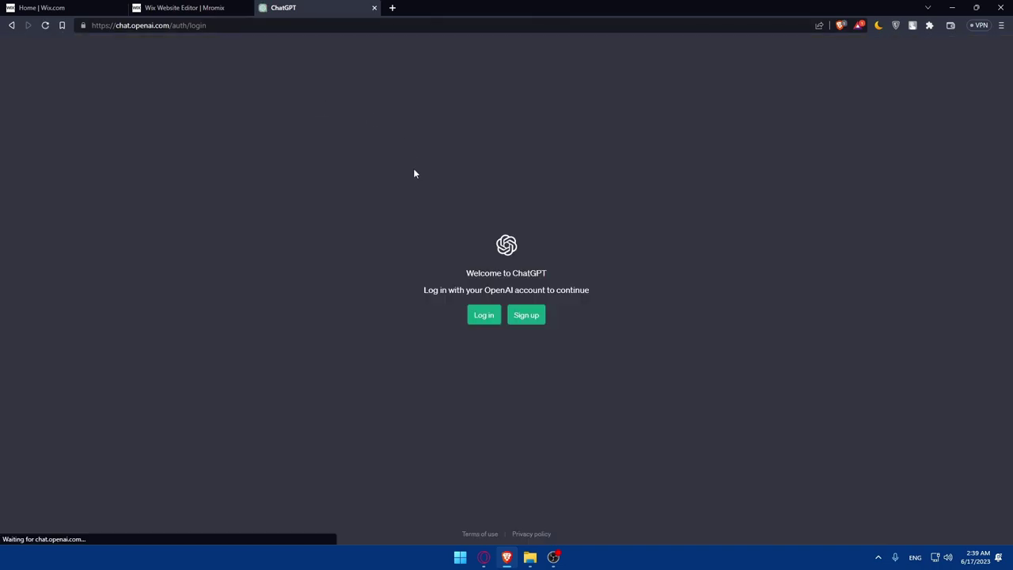
- Log in to ChatGPT with Continue with Google, choosing the Google account
click(489, 315)
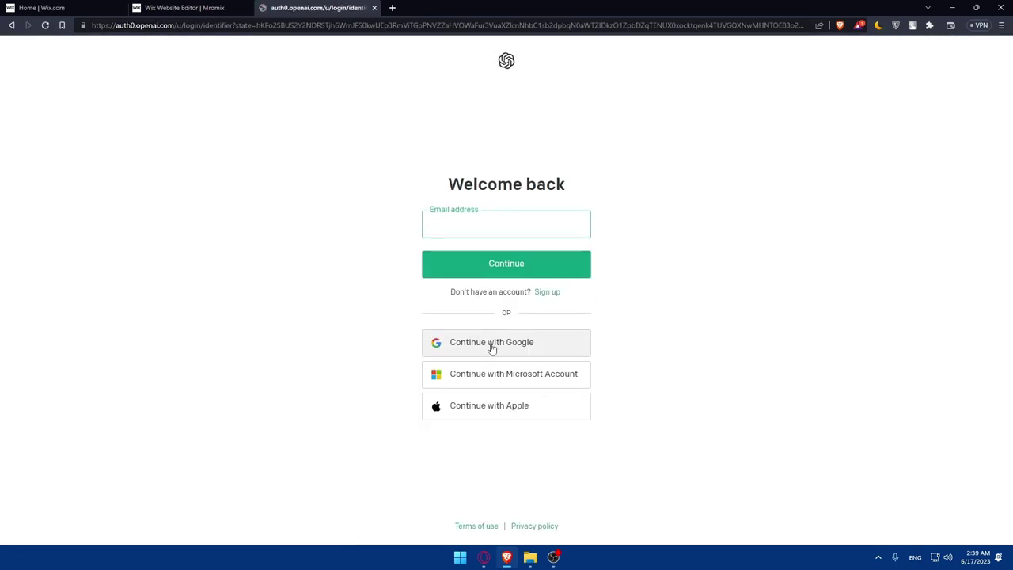
click(490, 344)
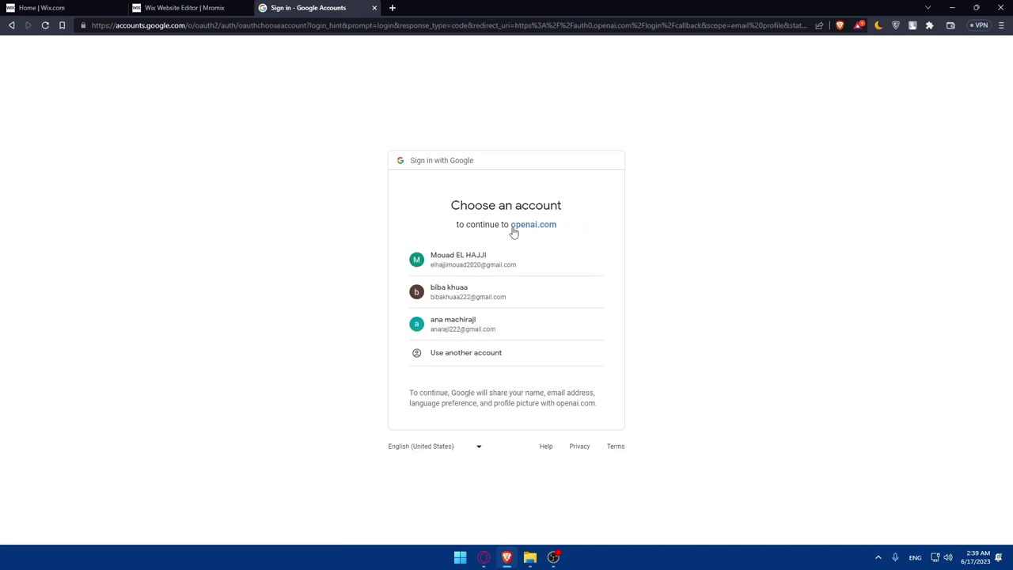
click(484, 258)
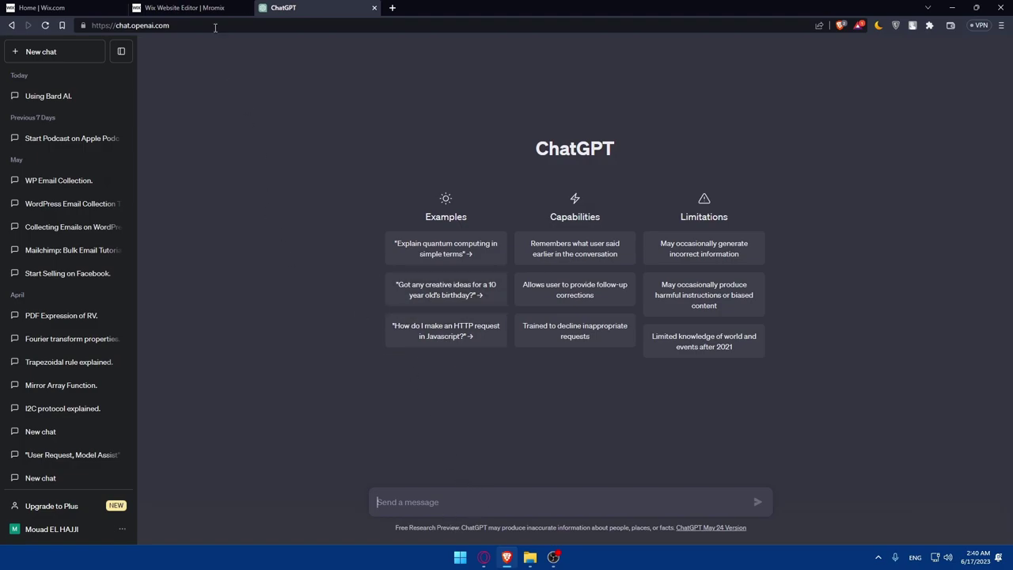
- Back in the Mromix editor, scroll down past the products gallery to About Us
click(194, 8)
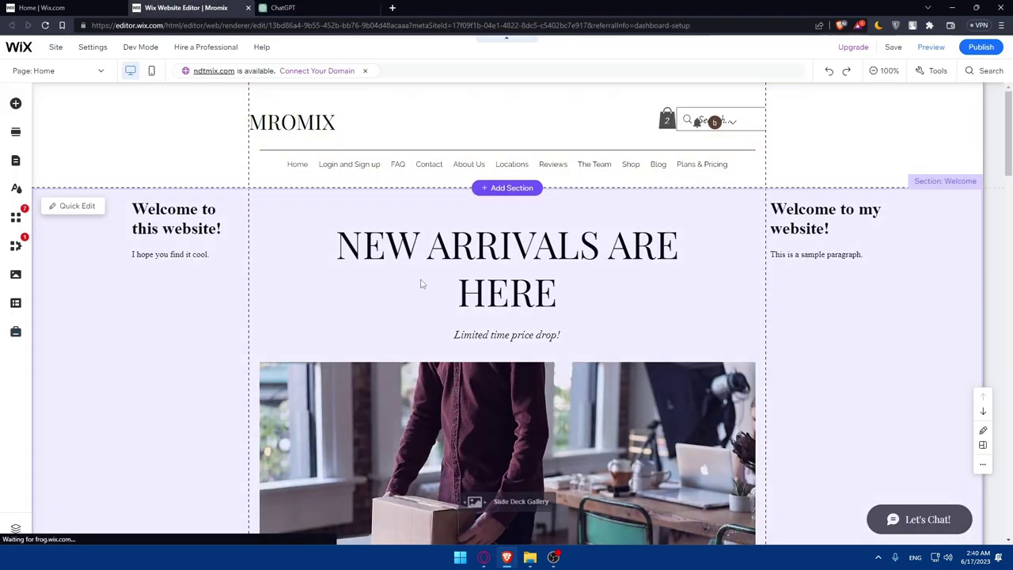
scroll(437, 241, down, 5)
scroll(437, 240, up, 5)
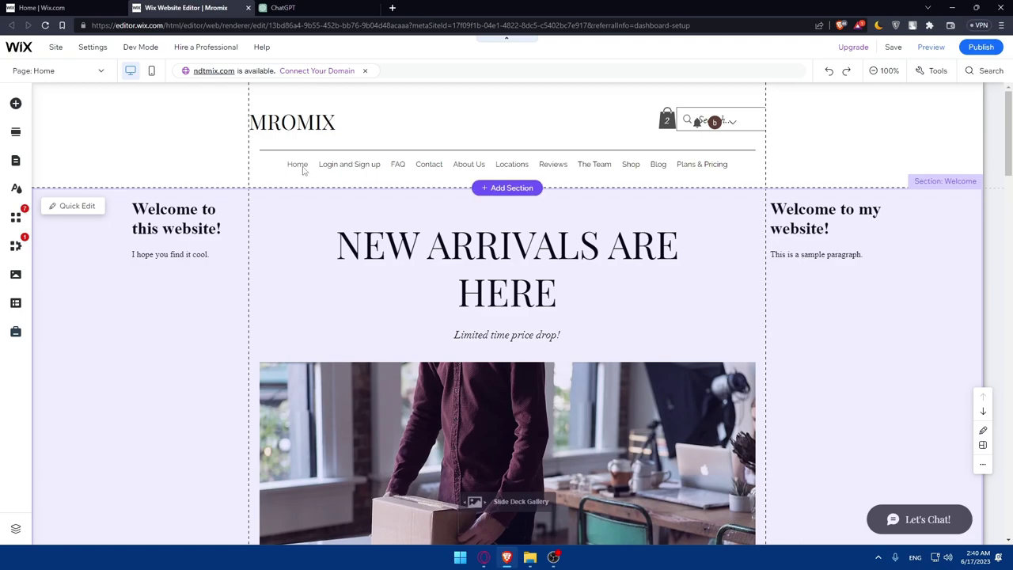
scroll(538, 251, down, 5)
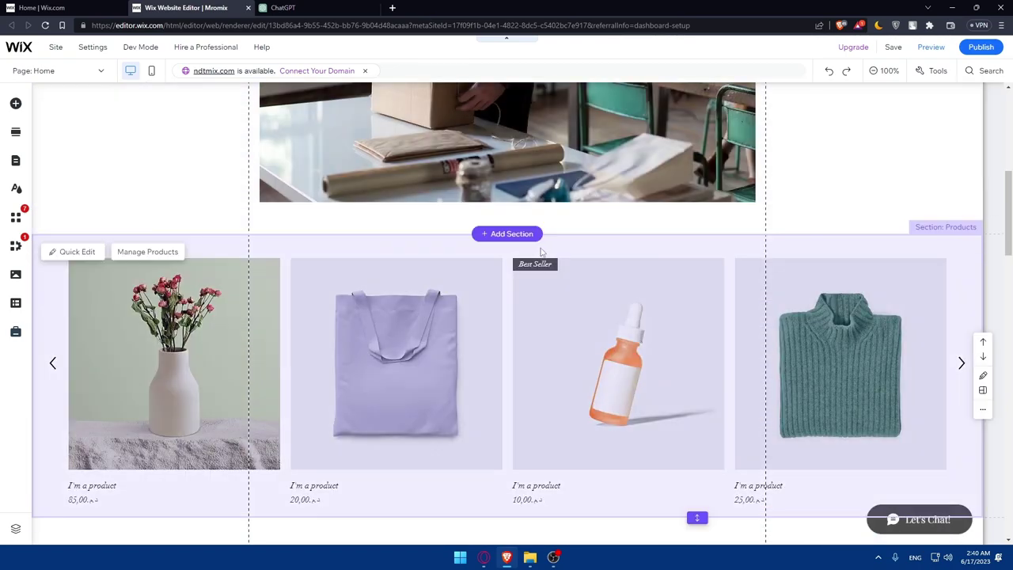
scroll(543, 246, down, 3)
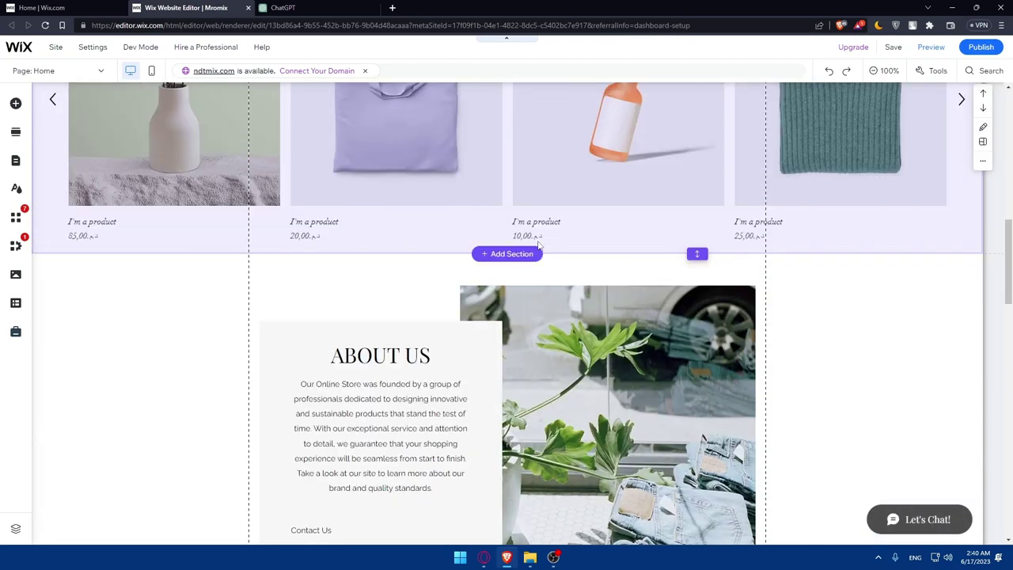
scroll(542, 246, down, 3)
- Send ChatGPT the prompt 'write me a html code for a home page of my website'
click(352, 9)
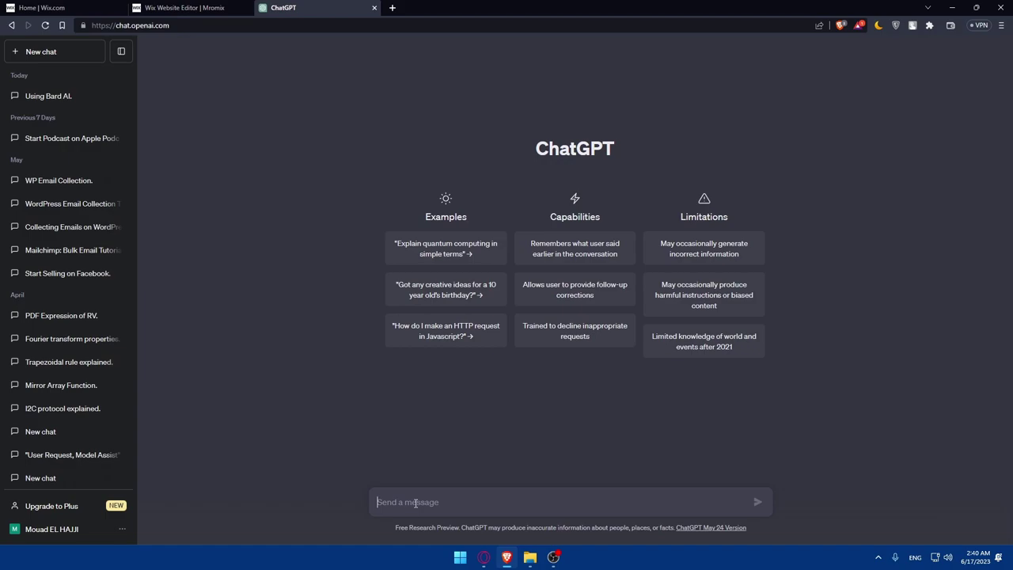
text(w)
text(rite )
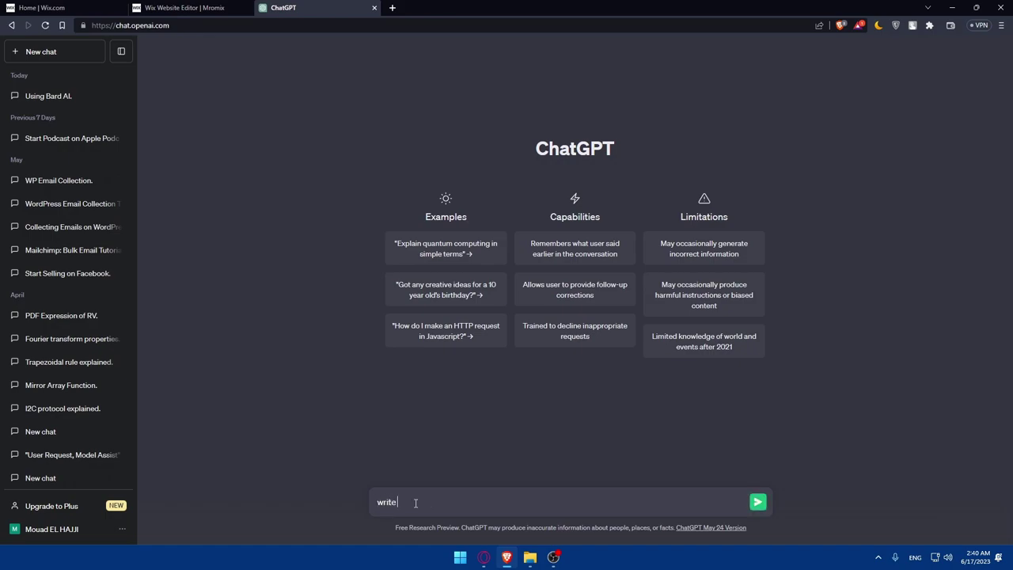
text(me a code)
key(BackSpace)
key(BackSpace)
key(BackSpace)
text(ht)
text(ml cod)
text(e for a hi)
text(ome page of)
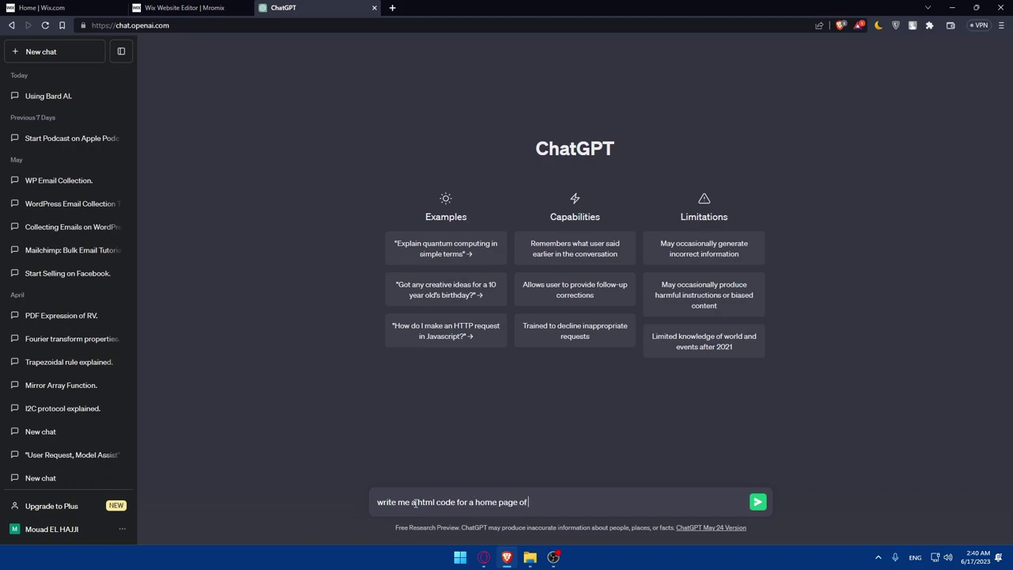
text( my w)
text(ebsid)
text(te)
key(Return)
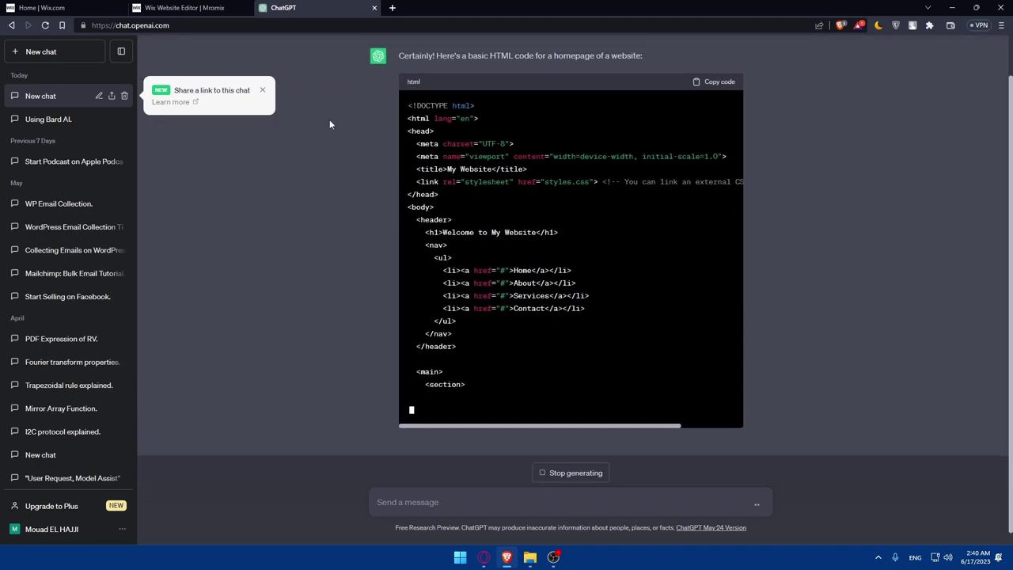
- Scroll through ChatGPT's finished homepage HTML code and its customization note
scroll(588, 237, up, 2)
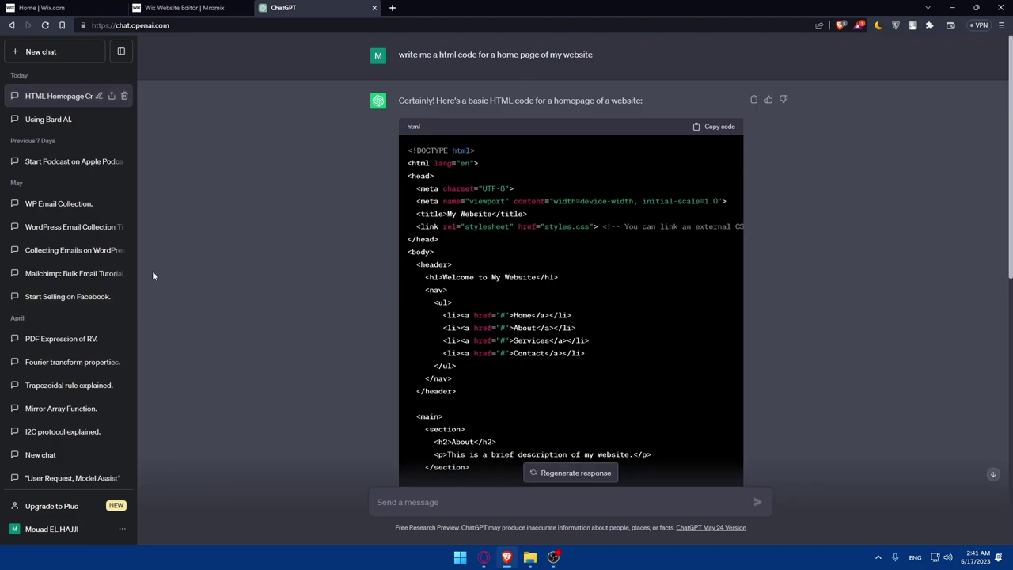
scroll(477, 229, down, 2)
scroll(515, 245, down, 5)
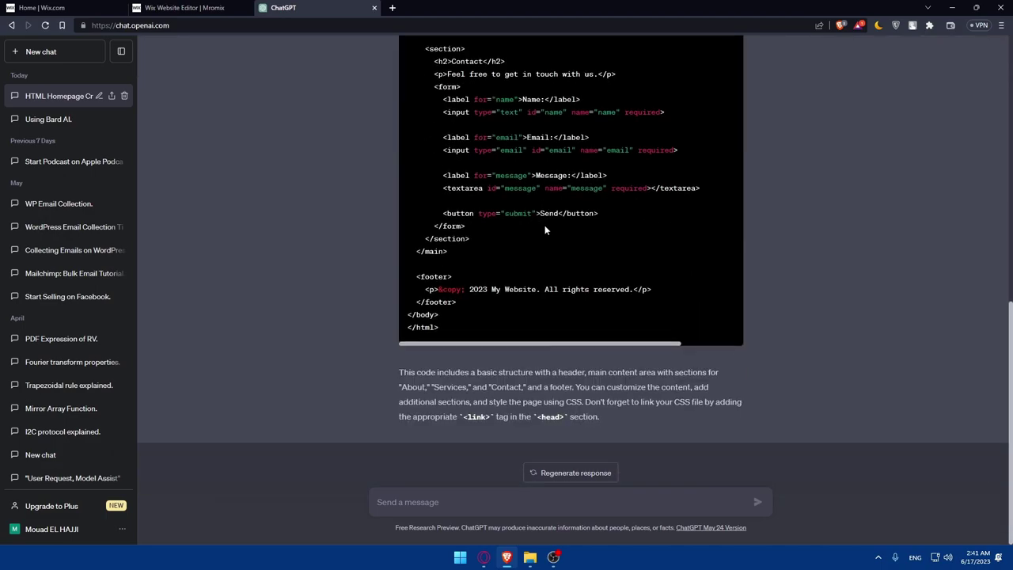
scroll(546, 226, up, 3)
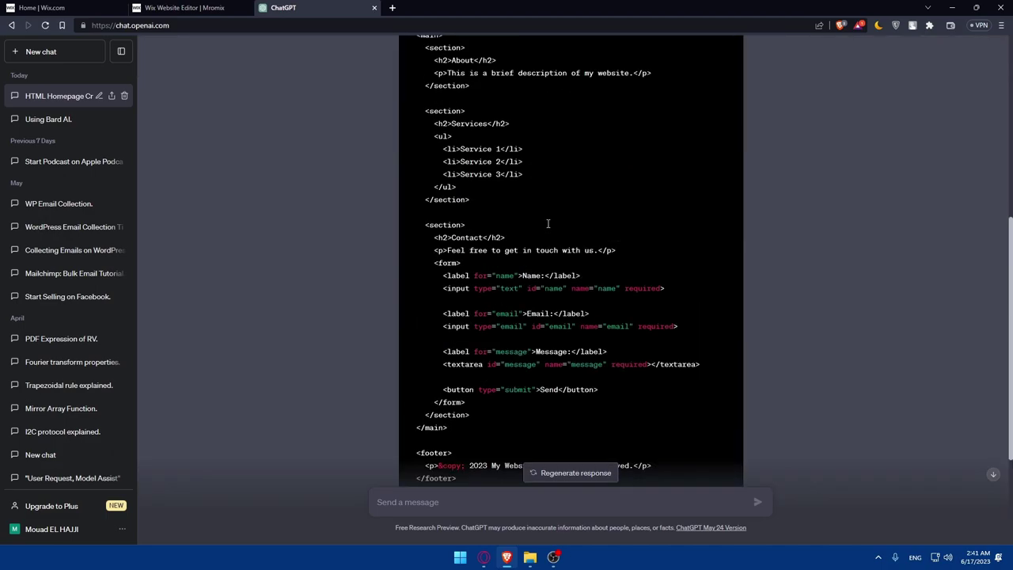
scroll(546, 226, down, 3)
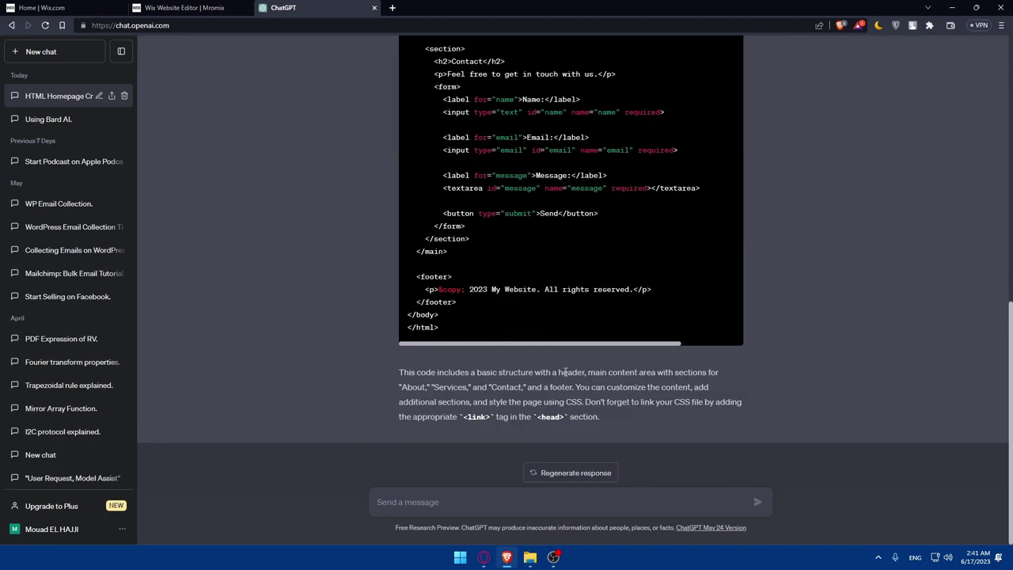
scroll(597, 398, up, 6)
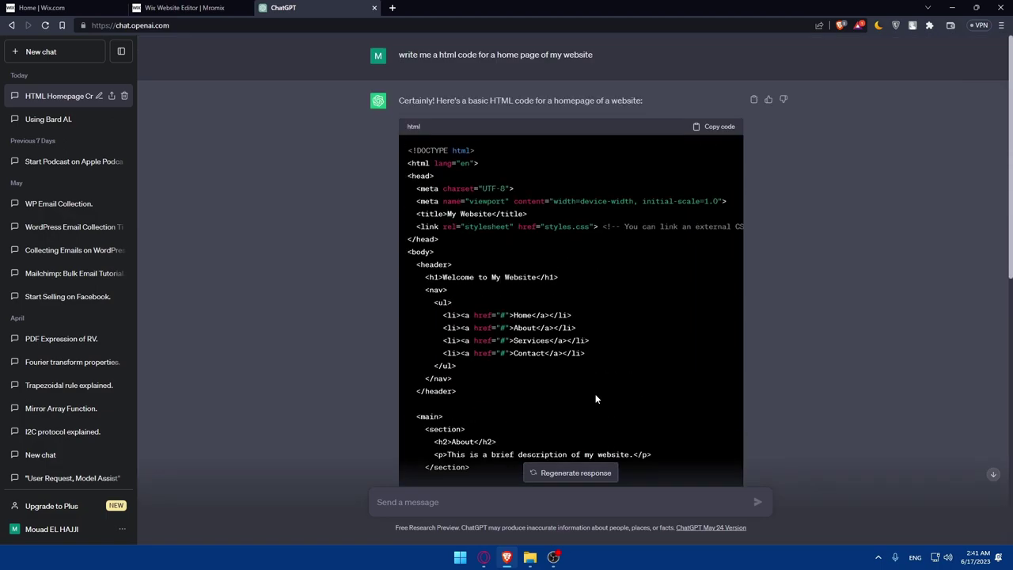
scroll(596, 399, down, 2)
scroll(595, 397, down, 5)
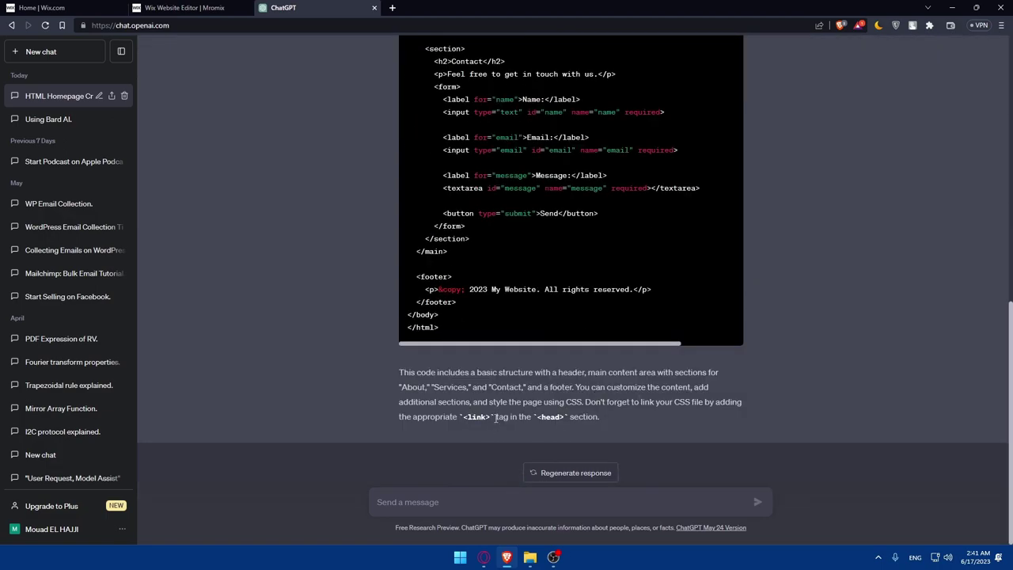
scroll(604, 391, up, 10)
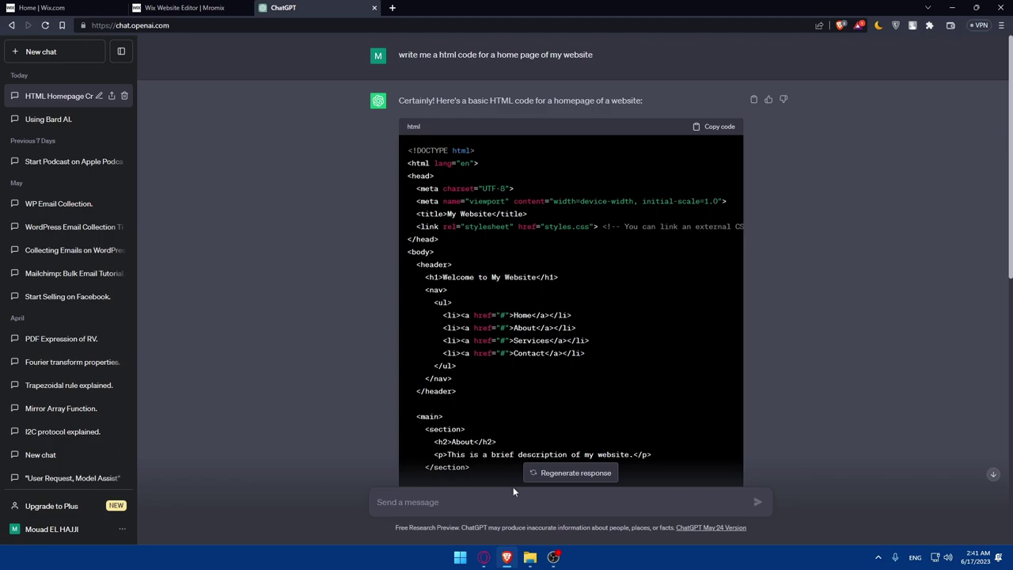
- Ask ChatGPT 'can you do the same for a contact me page'
text(cam)
key(BackSpace)
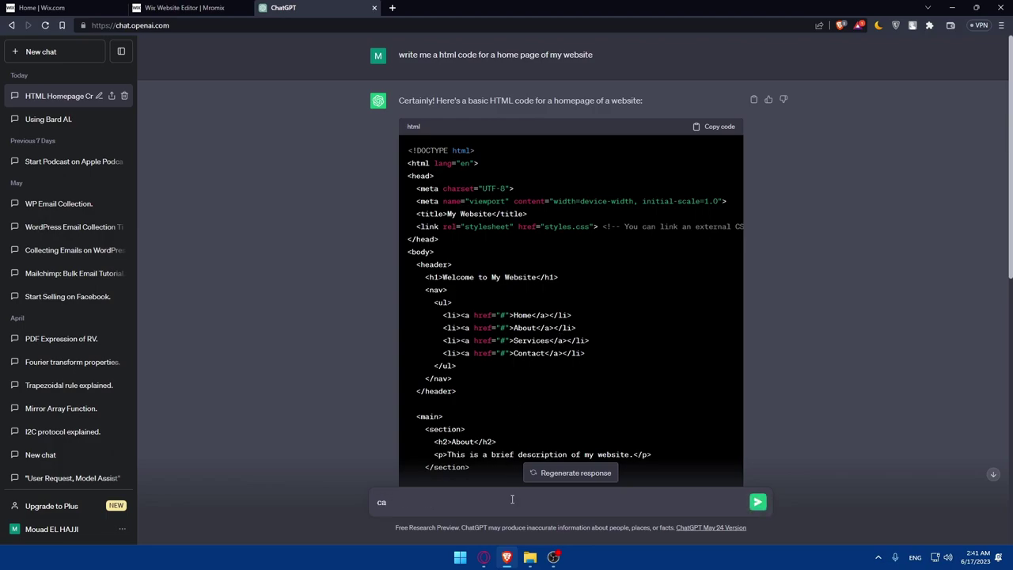
text(n you do the )
text(same for a co)
text(nbta)
key(BackSpace)
key(BackSpace)
key(BackSpace)
text(tact me pag)
text(e)
key(Return)
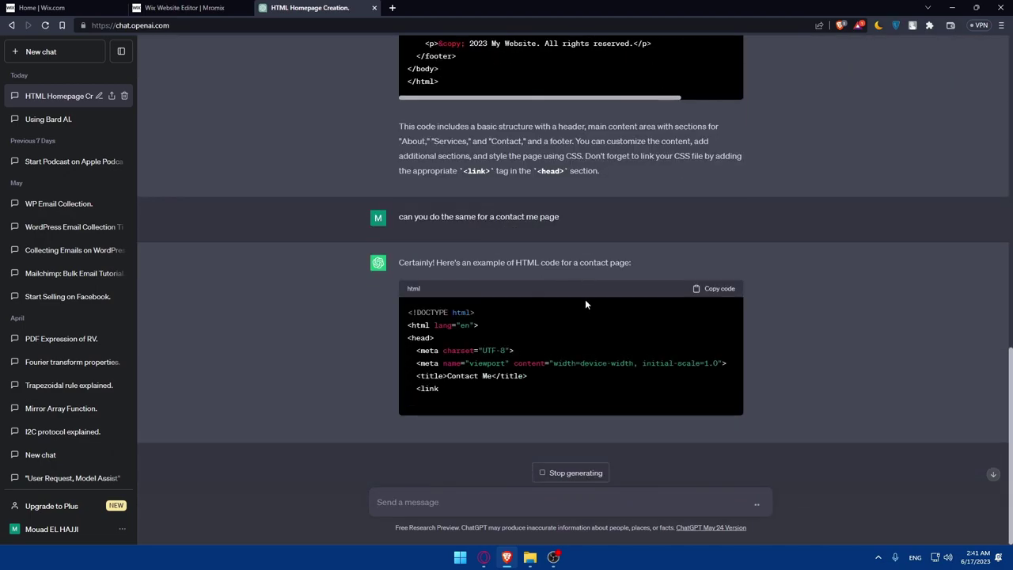
- Scroll to the end of the contact page reply and briefly highlight 'CSS' in the closing note
scroll(478, 271, down, 2)
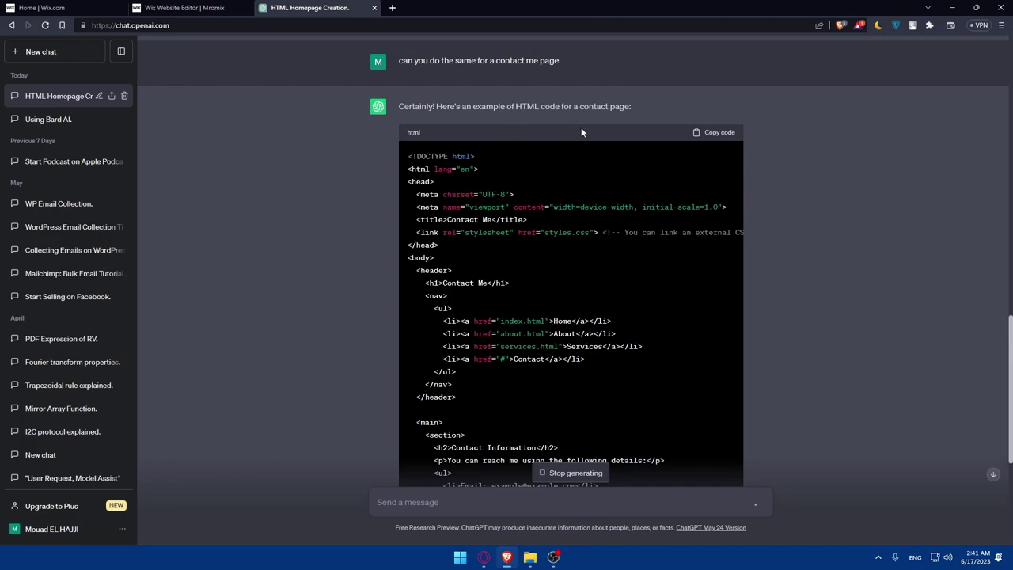
scroll(622, 159, down, 5)
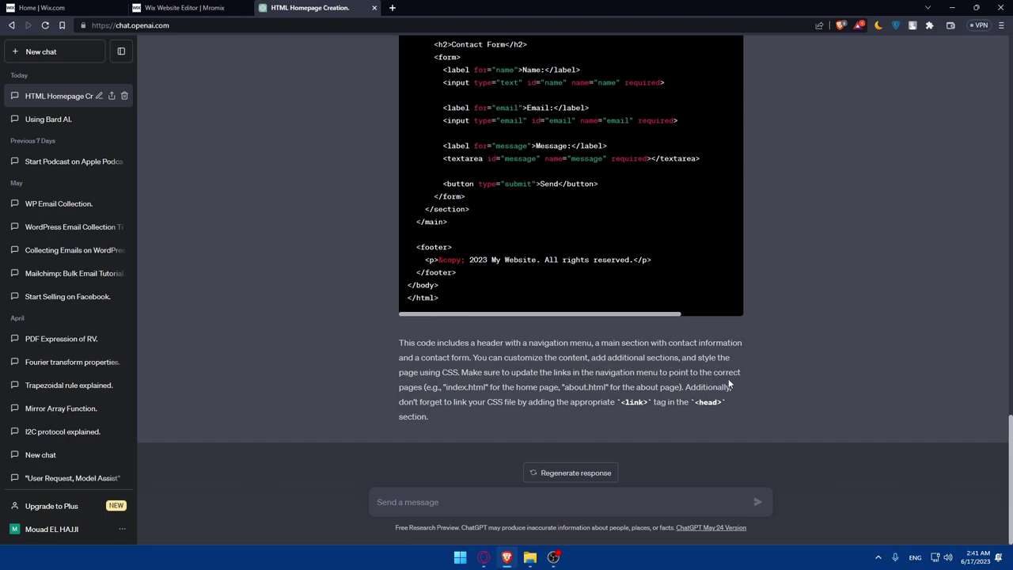
drag(442, 372, 461, 373)
click(752, 348)
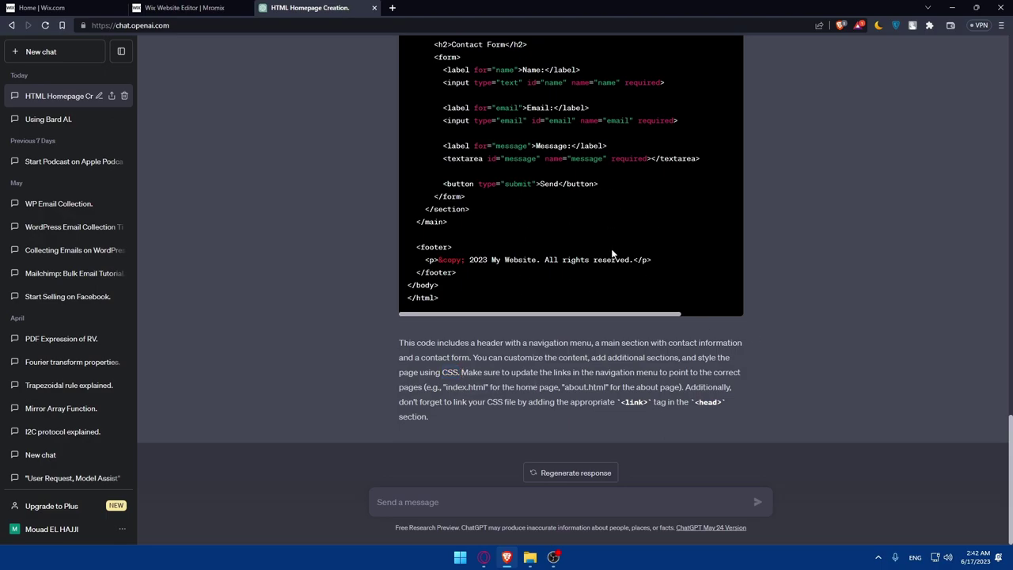